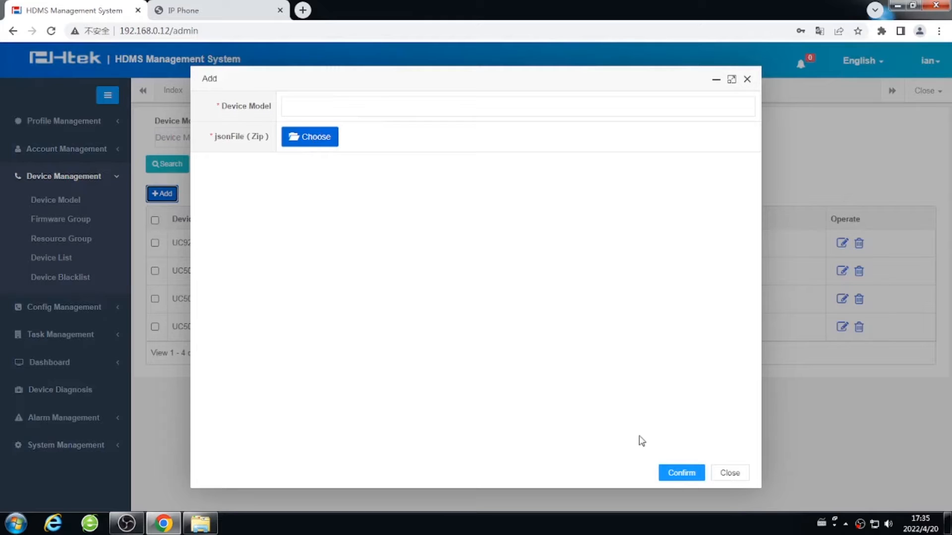
Close the new device model form and open the firmware list of the existing firmware group
{"action": "left_click", "coordinate": [680, 473]}
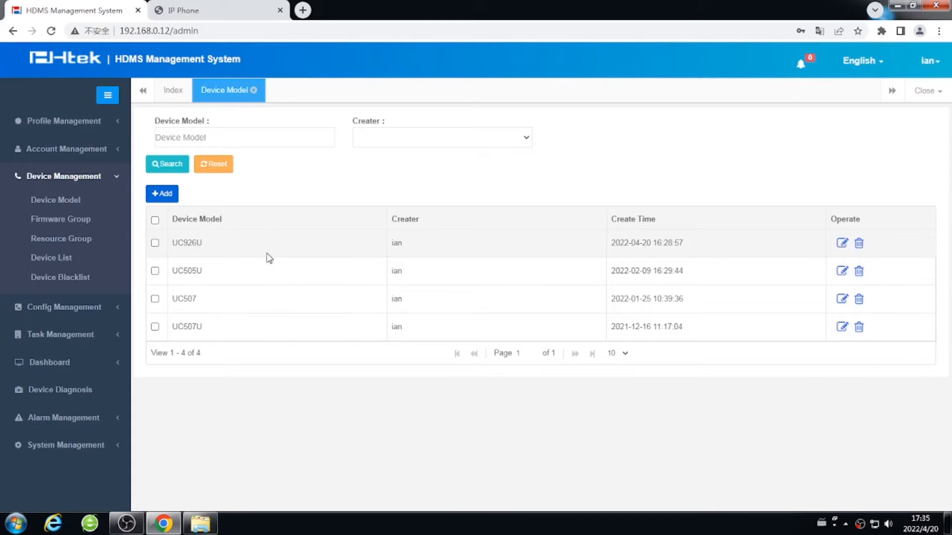
{"action": "left_click", "coordinate": [92, 223]}
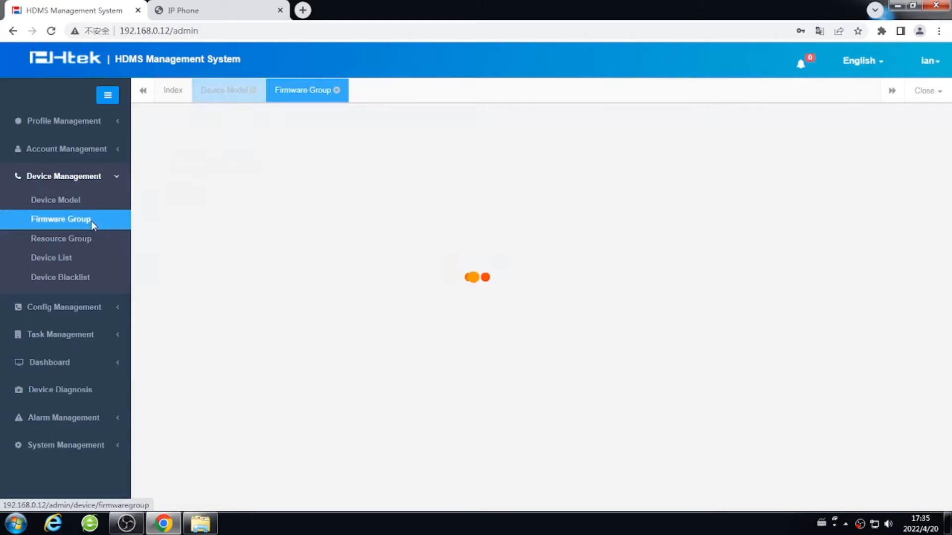
{"action": "left_click", "coordinate": [95, 240]}
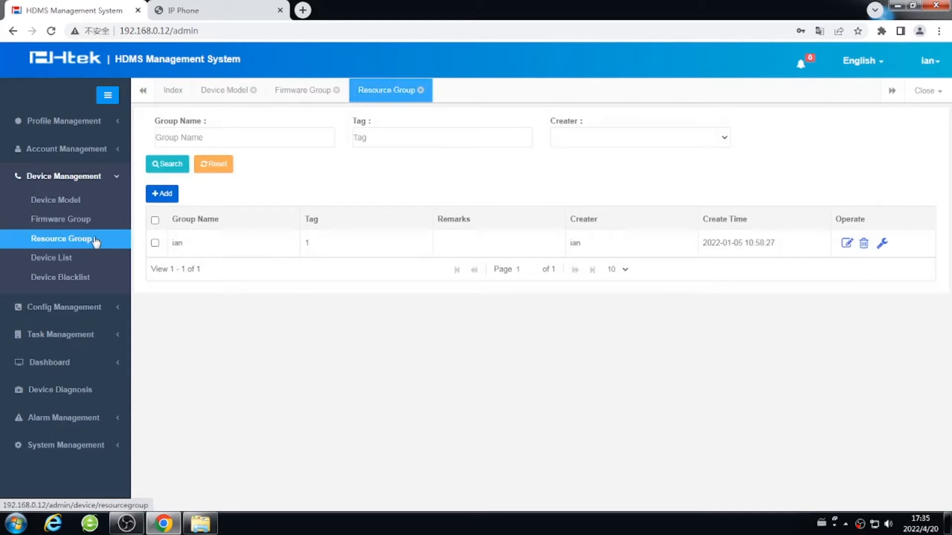
{"action": "left_click", "coordinate": [95, 222]}
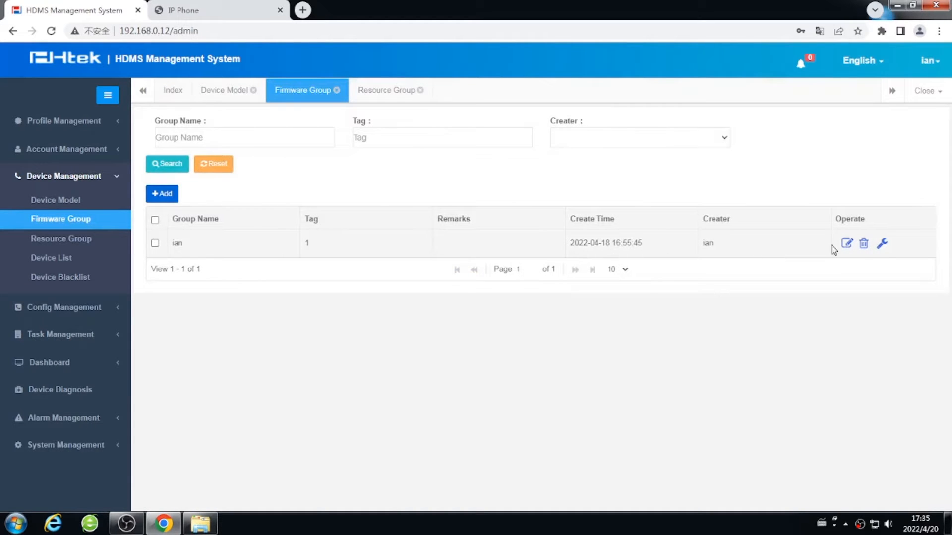
{"action": "left_click", "coordinate": [881, 243]}
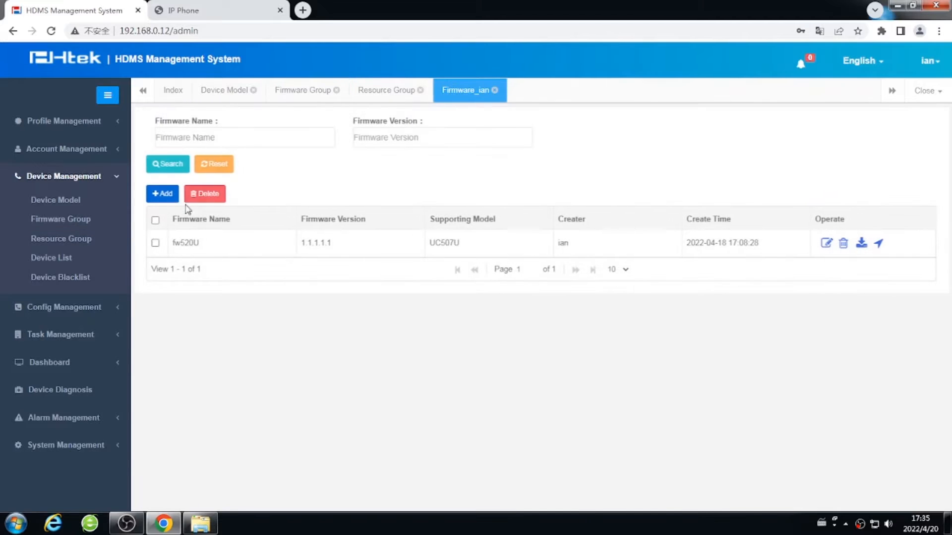
Review the fields and supporting model choices in the new firmware form, and close it without adding anything
{"action": "left_click", "coordinate": [169, 197]}
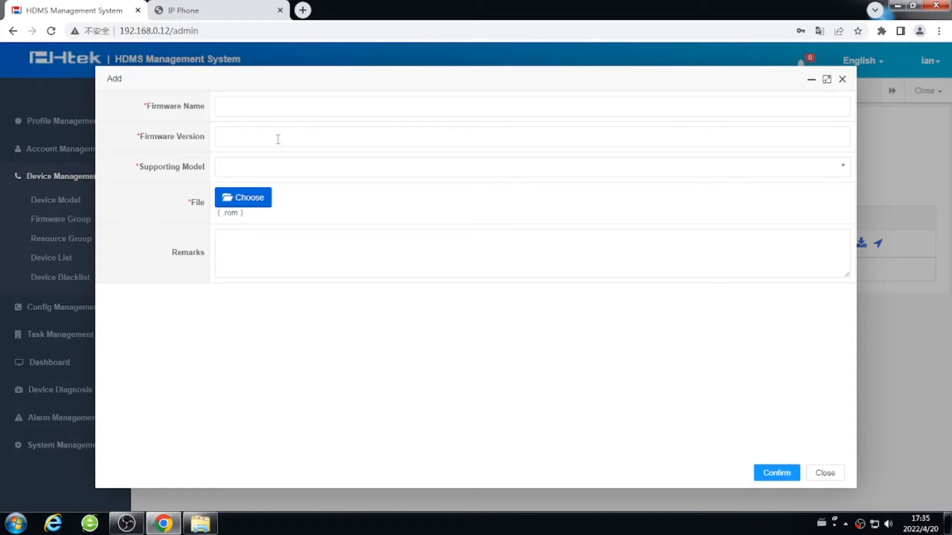
{"action": "left_click", "coordinate": [275, 169]}
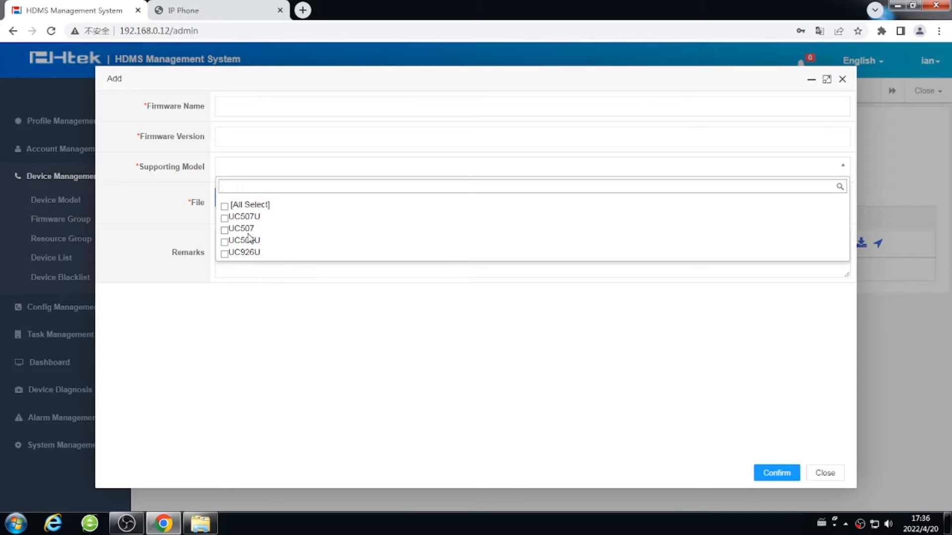
{"action": "left_click", "coordinate": [194, 224]}
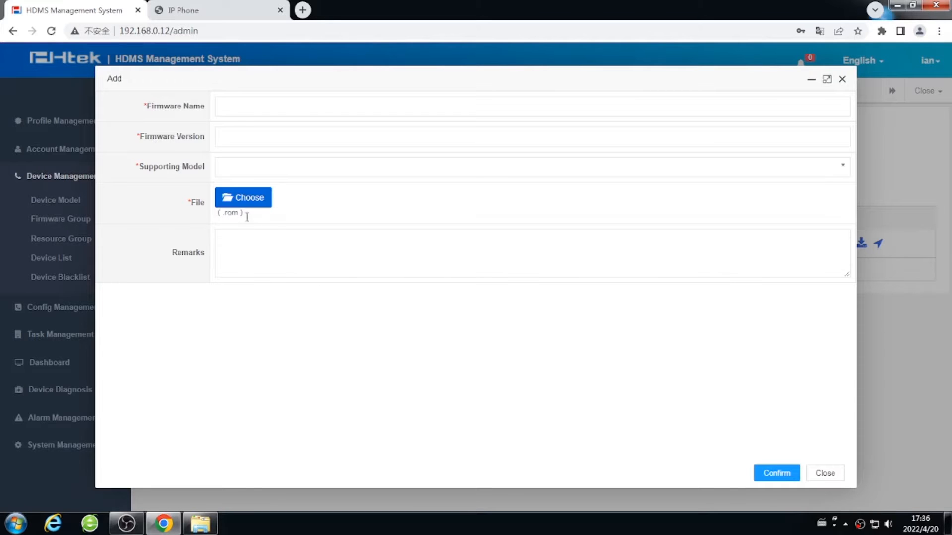
{"action": "left_click", "coordinate": [825, 473]}
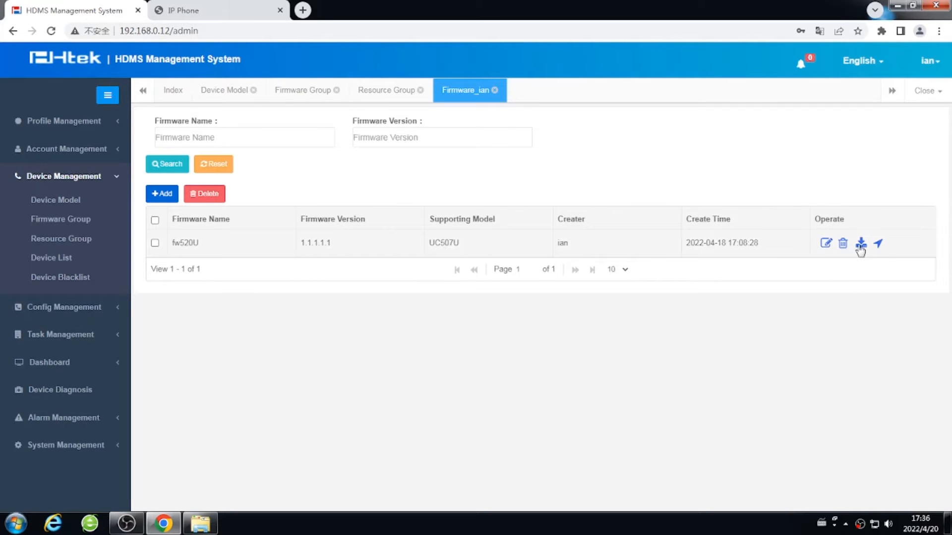
Select the UC507U device as a push target for the fw520U firmware, and close the device chooser without pushing
{"action": "left_click", "coordinate": [876, 244]}
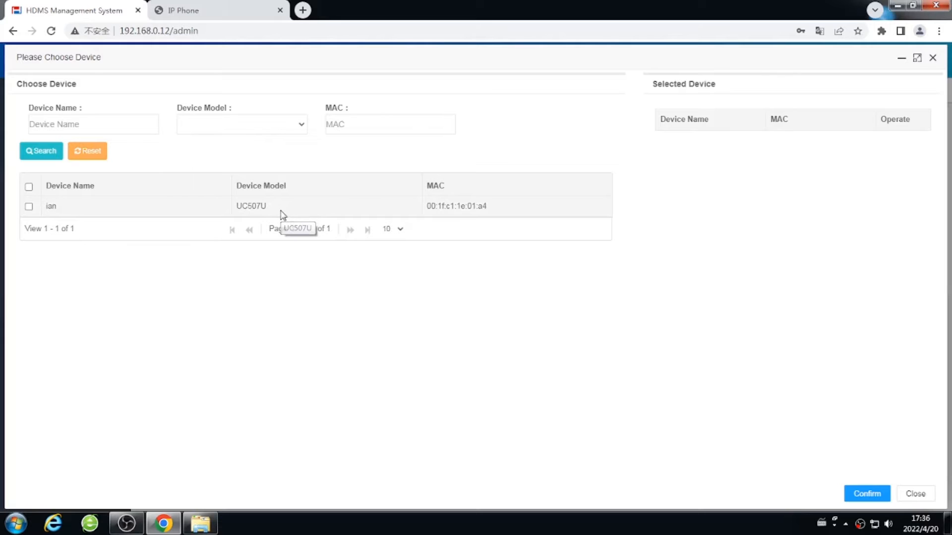
{"action": "left_click", "coordinate": [281, 213]}
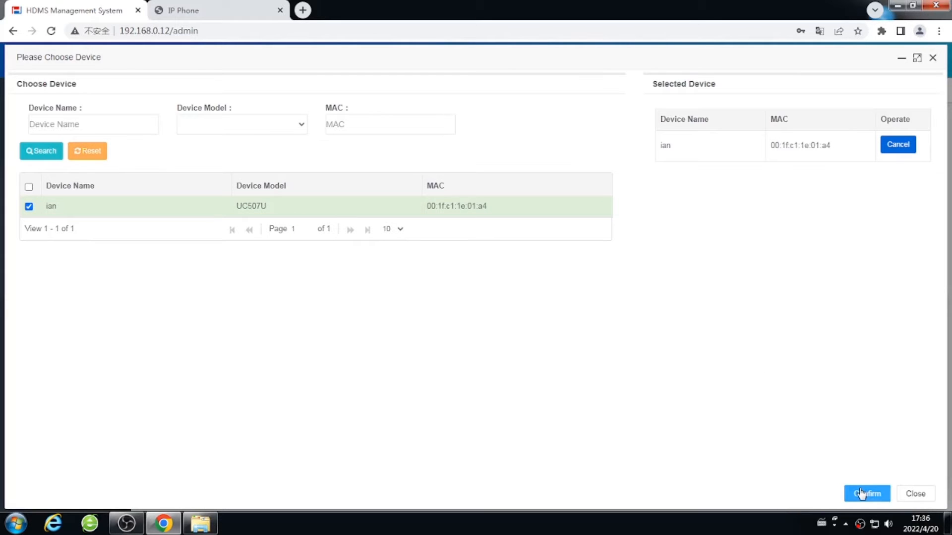
{"action": "left_click", "coordinate": [914, 494]}
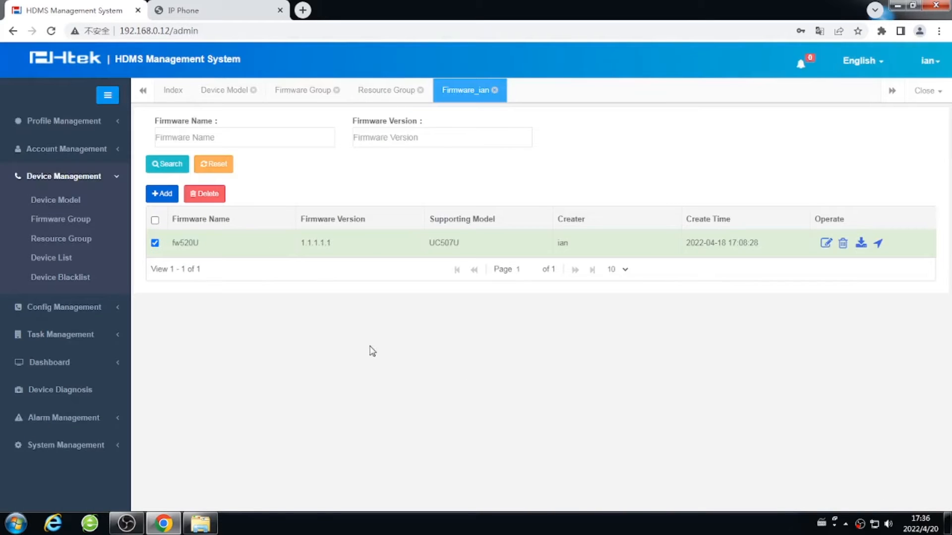
Open the resource group's resource list and review the resource types offered in the new resource form, closing it without adding anything
{"action": "left_click", "coordinate": [98, 241]}
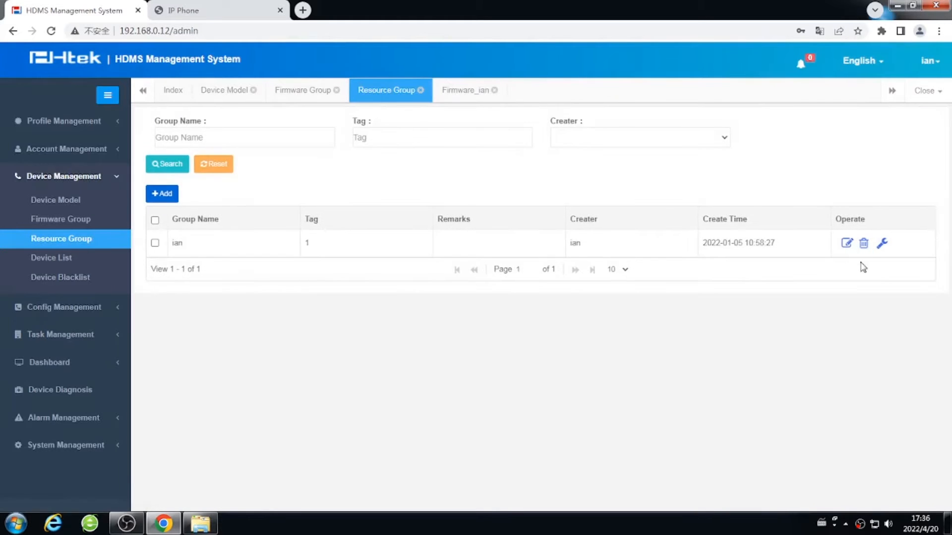
{"action": "left_click", "coordinate": [882, 244]}
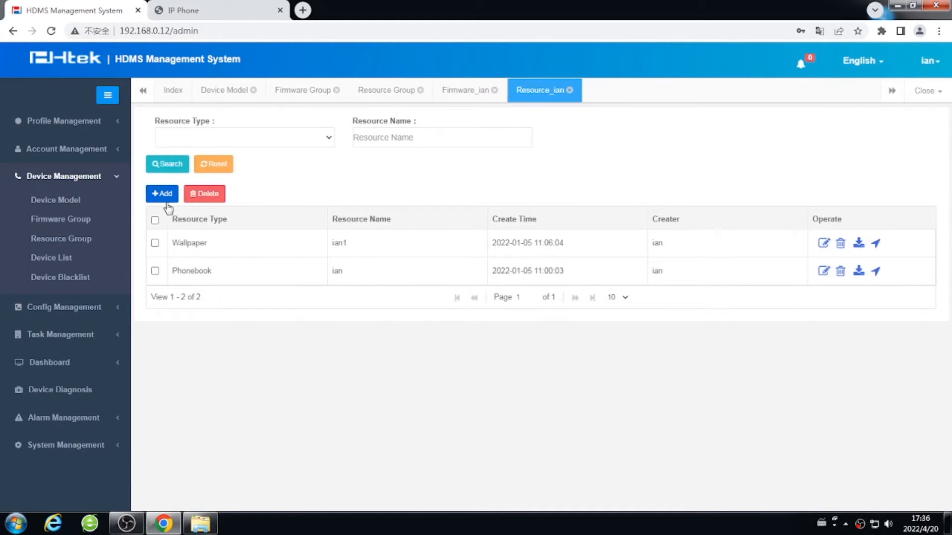
{"action": "left_click", "coordinate": [166, 198]}
{"action": "left_click", "coordinate": [297, 105]}
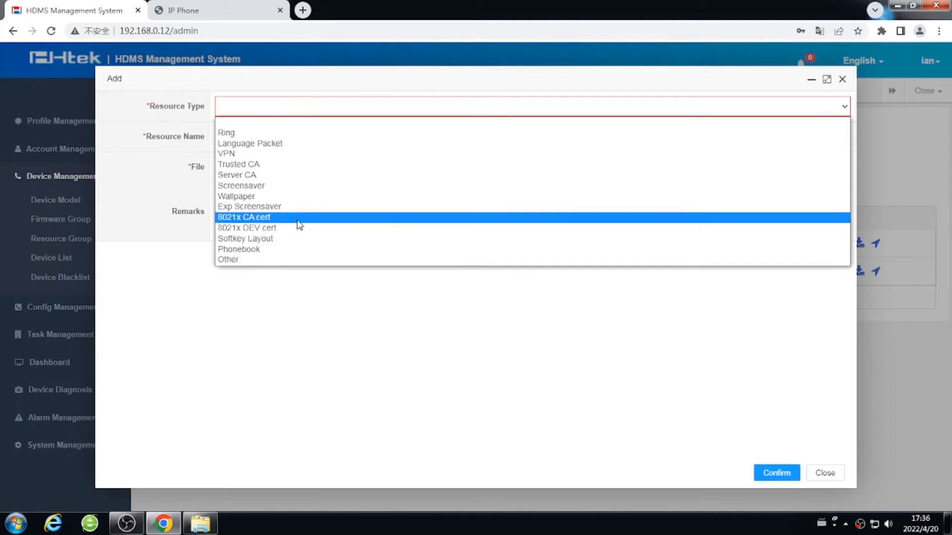
{"action": "left_click", "coordinate": [319, 305]}
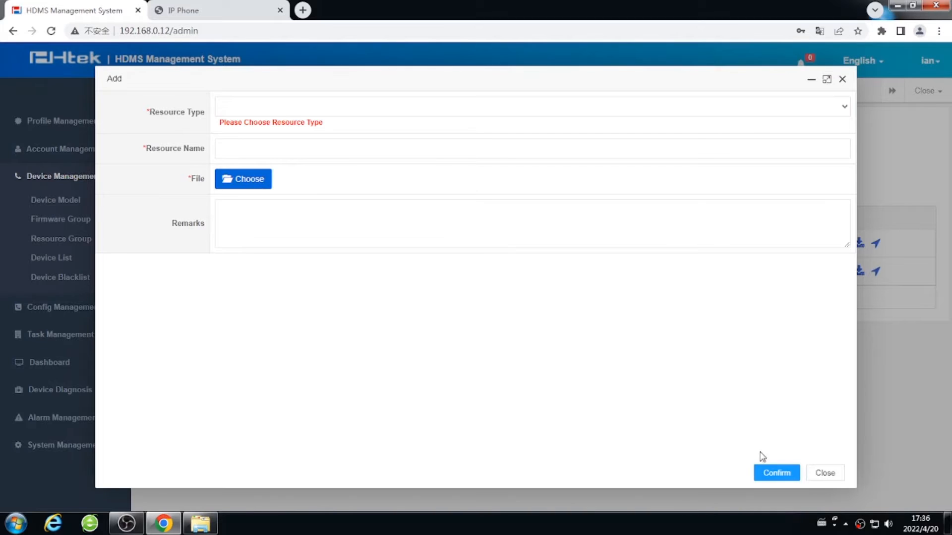
{"action": "left_click", "coordinate": [825, 475]}
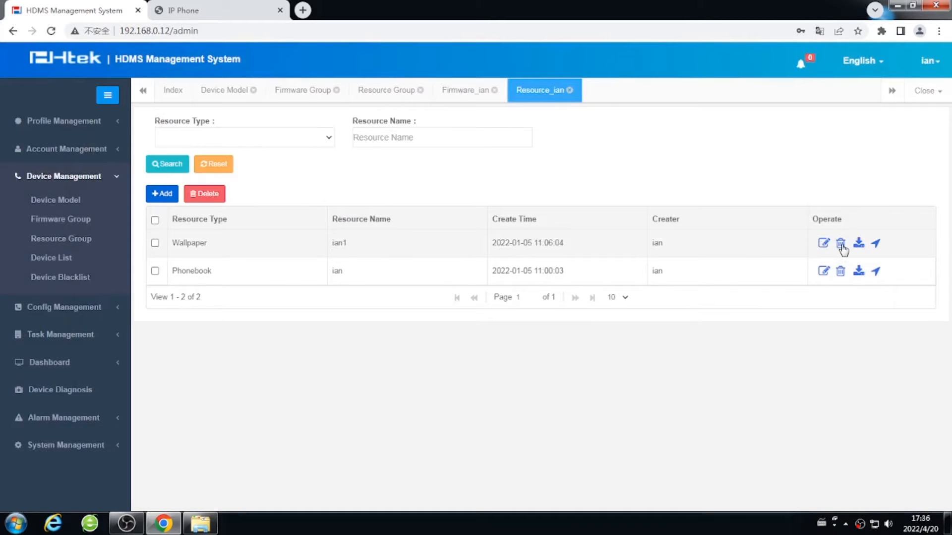
Select the UC926U and UC507 devices as push targets for the Wallpaper resource, and close the device chooser without pushing
{"action": "left_click", "coordinate": [875, 246]}
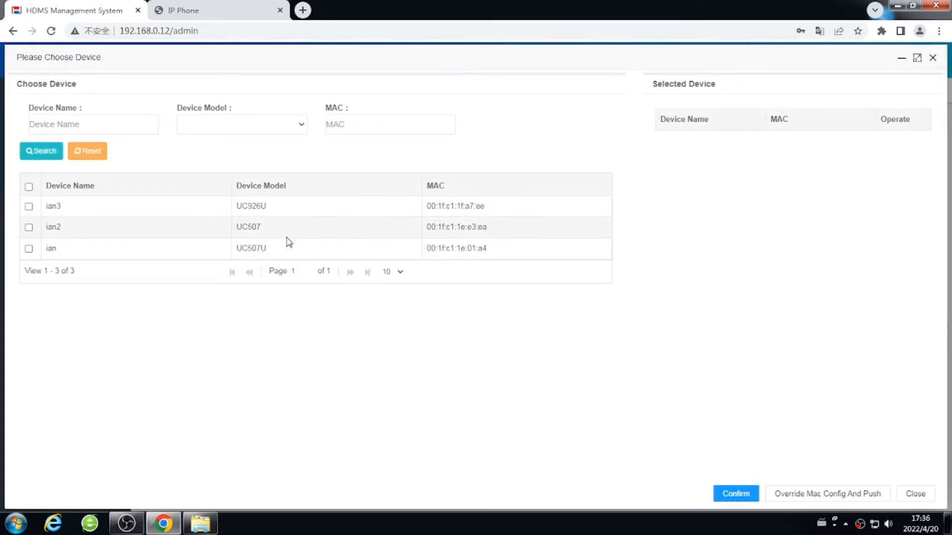
{"action": "left_click", "coordinate": [28, 206]}
{"action": "left_click", "coordinate": [28, 227]}
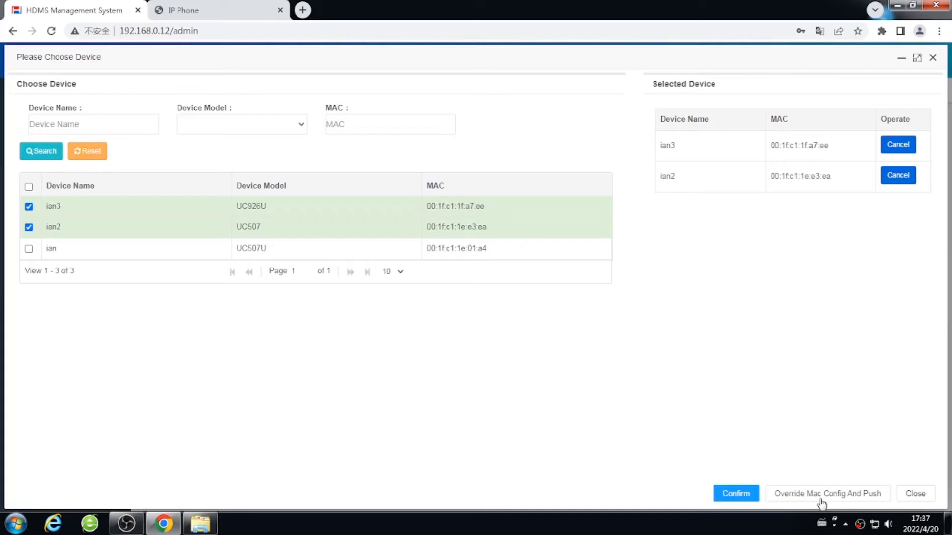
{"action": "left_click", "coordinate": [916, 494]}
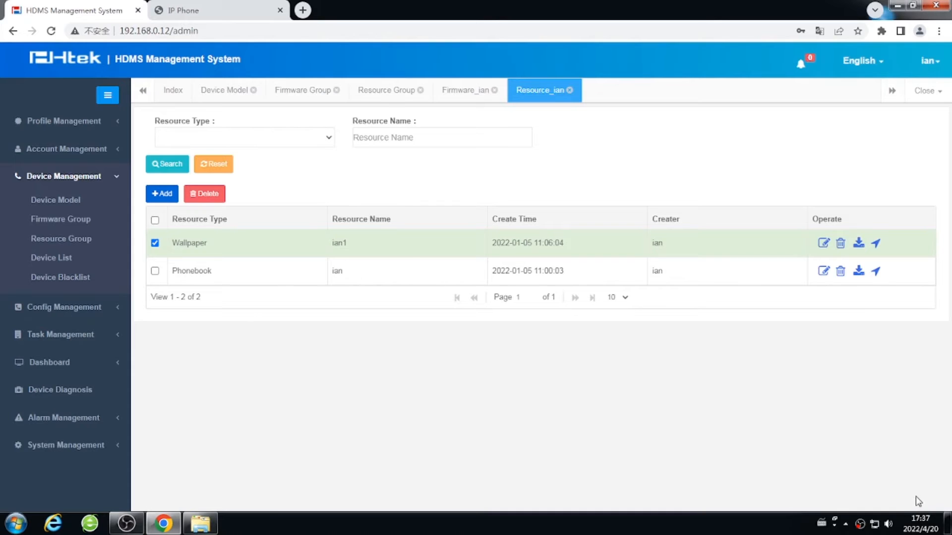
In the Device List, fill a new device form with name U926U and model UC926U, and close it without saving
{"action": "left_click", "coordinate": [78, 258]}
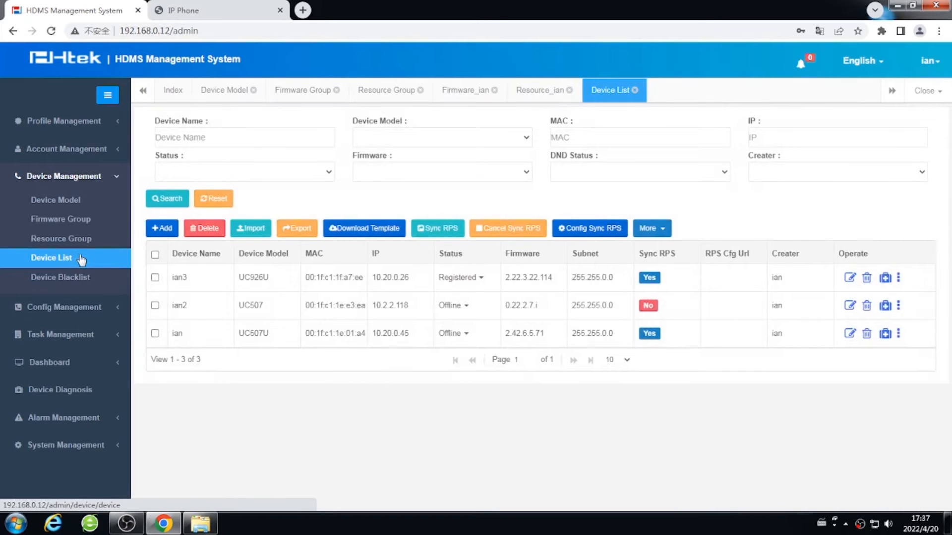
{"action": "left_click", "coordinate": [163, 229]}
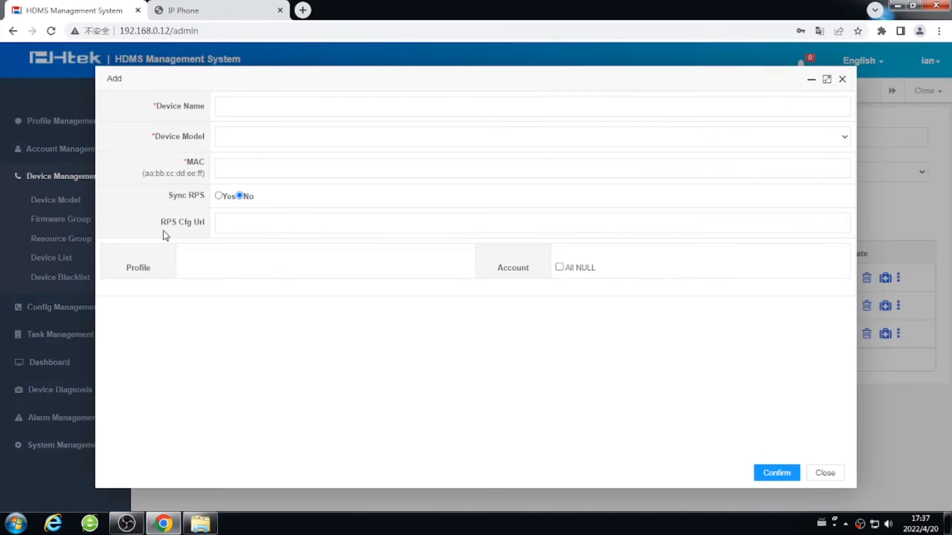
{"action": "left_click", "coordinate": [292, 108]}
{"action": "left_click", "coordinate": [283, 133]}
{"action": "left_click", "coordinate": [282, 140]}
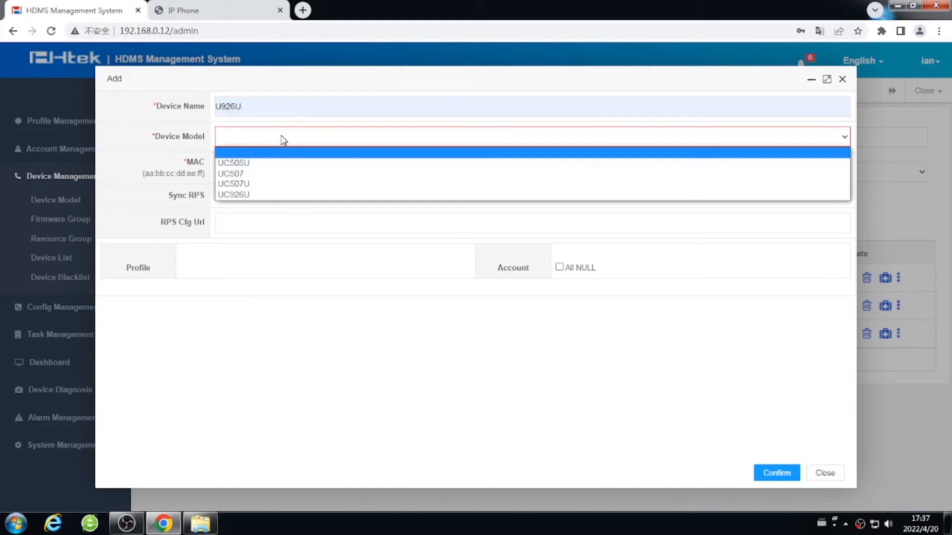
{"action": "left_click", "coordinate": [282, 194]}
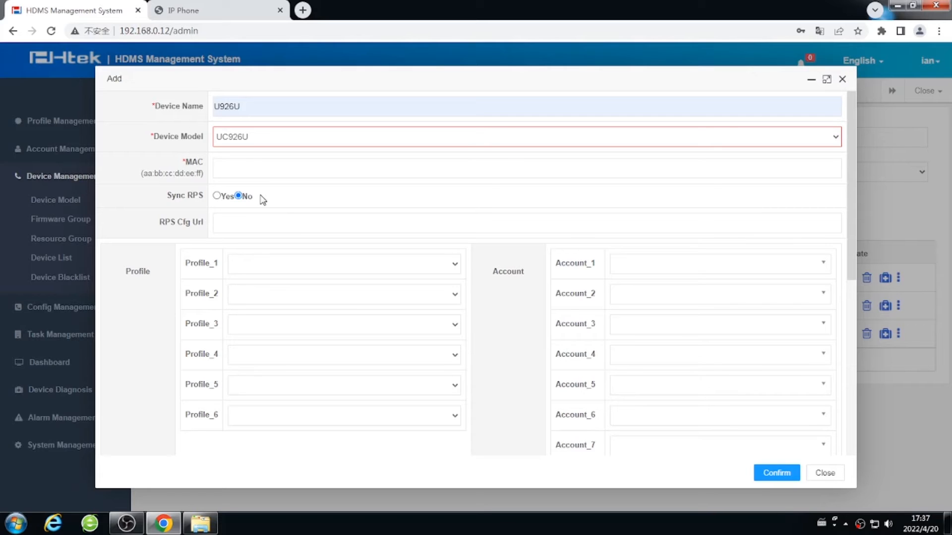
{"action": "left_click", "coordinate": [246, 222]}
{"action": "left_click", "coordinate": [203, 231]}
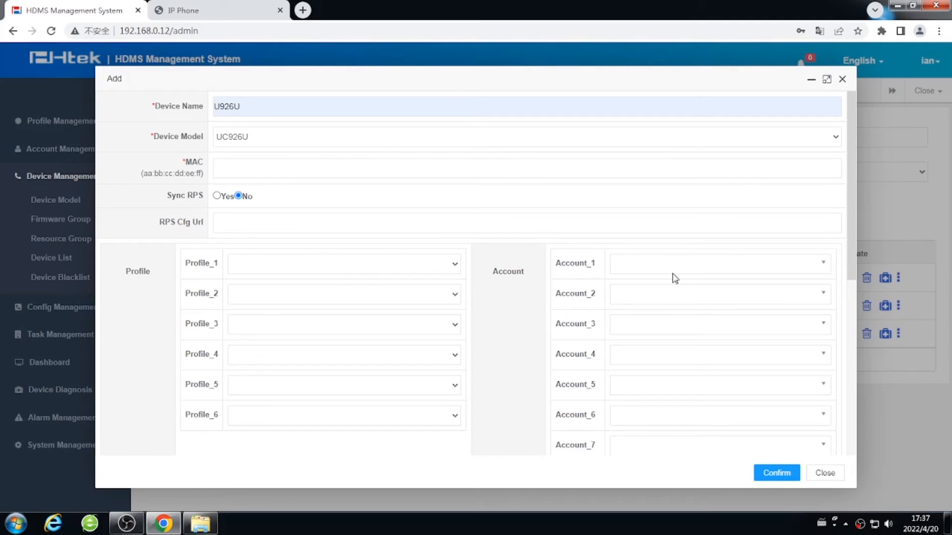
{"action": "left_click", "coordinate": [825, 473]}
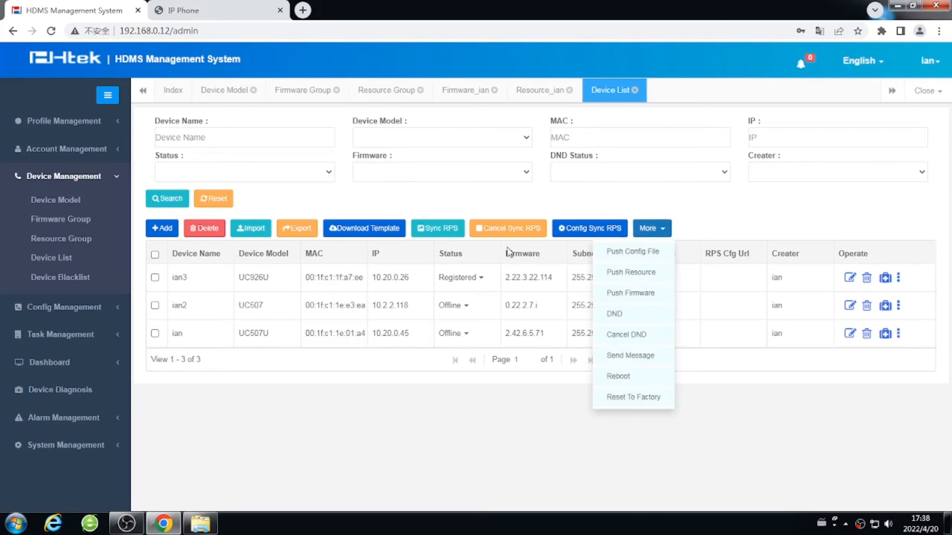
Select the UC926U device and review the task content choices for Push Config File, closing the settings without pushing
{"action": "left_click", "coordinate": [154, 277]}
{"action": "left_click", "coordinate": [667, 229]}
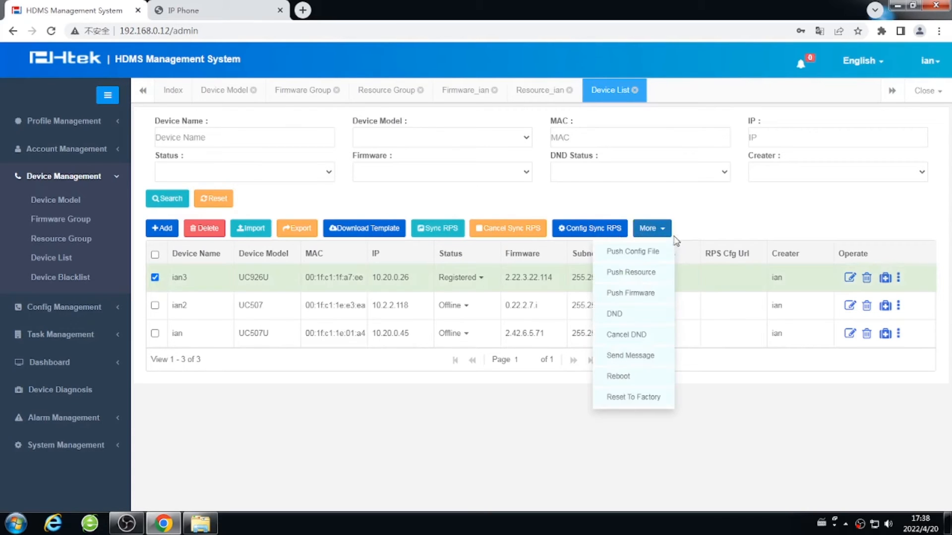
{"action": "left_click", "coordinate": [655, 254]}
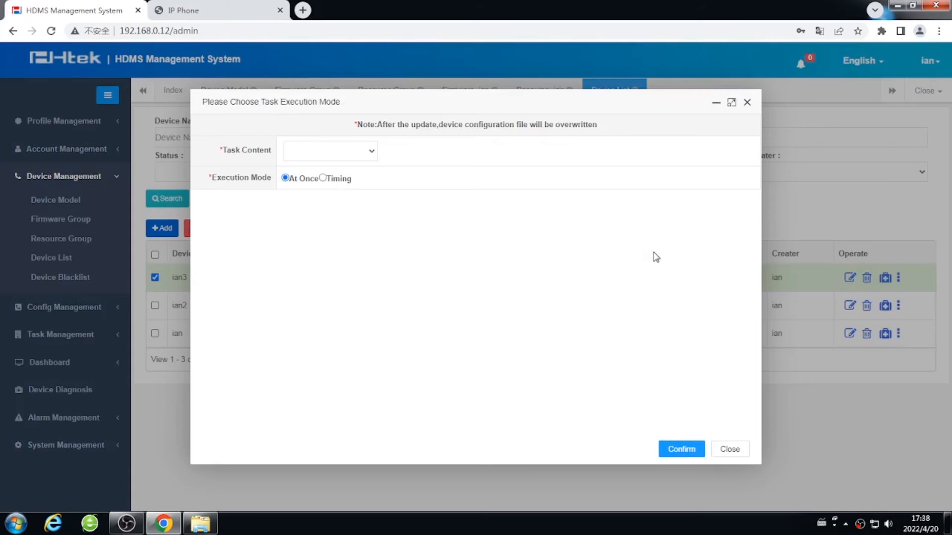
{"action": "left_click", "coordinate": [370, 159]}
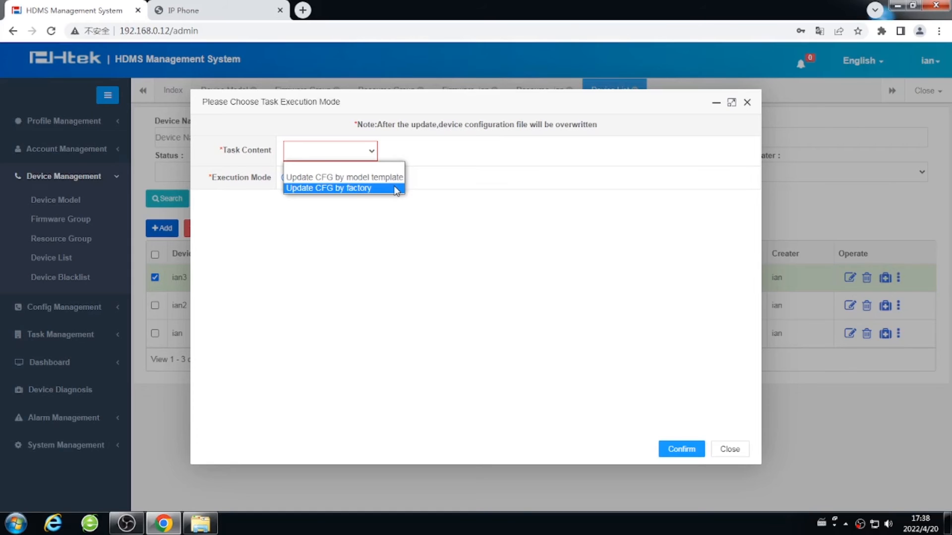
{"action": "left_click", "coordinate": [435, 210]}
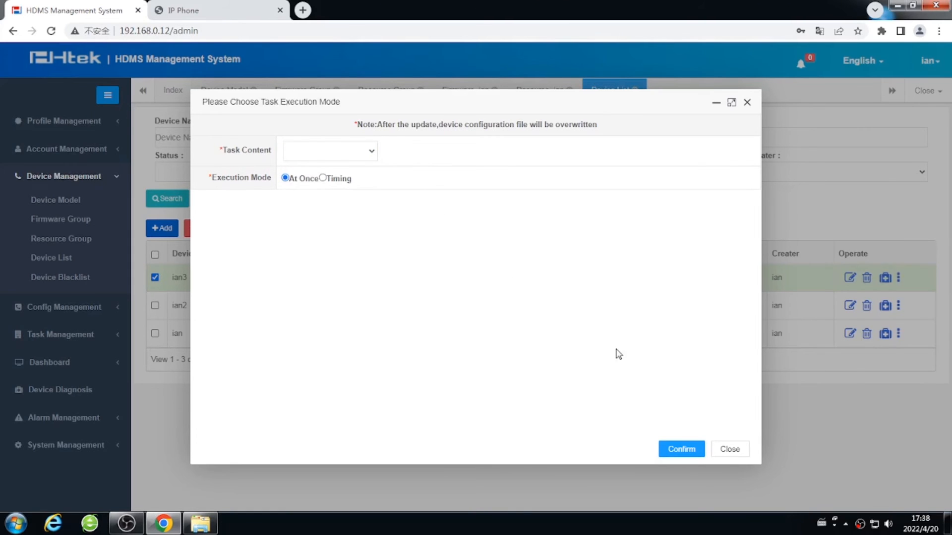
{"action": "left_click", "coordinate": [729, 449]}
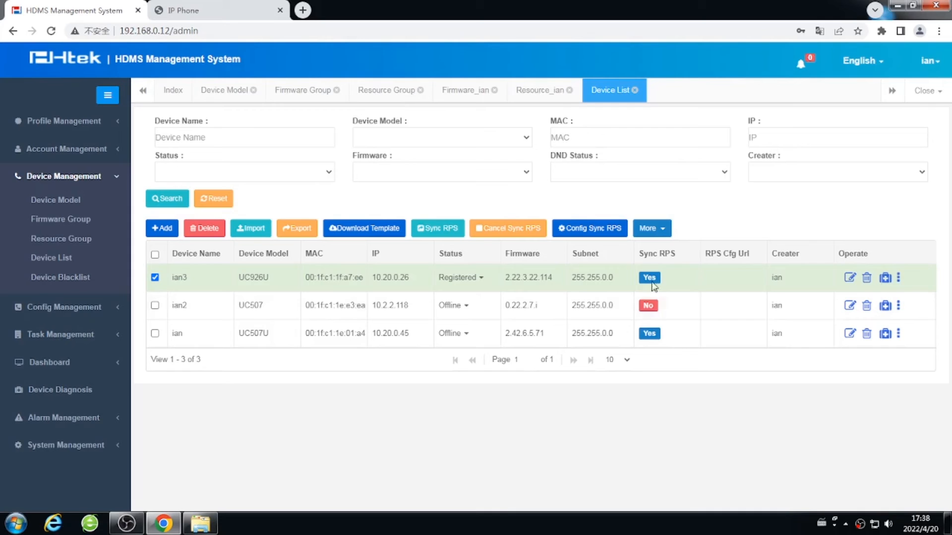
Review the Push Resource task settings for the selected UC926U device, and close them without pushing
{"action": "left_click", "coordinate": [651, 228]}
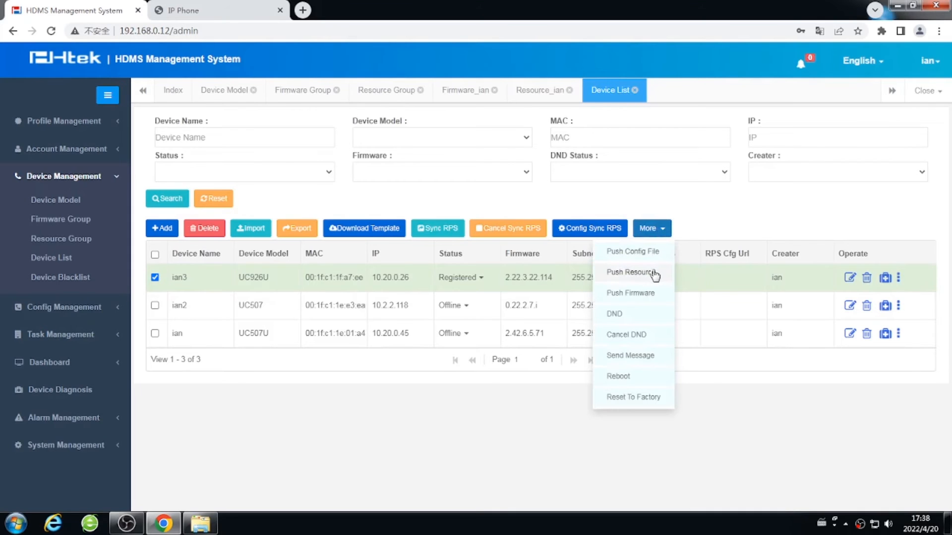
{"action": "left_click", "coordinate": [653, 272]}
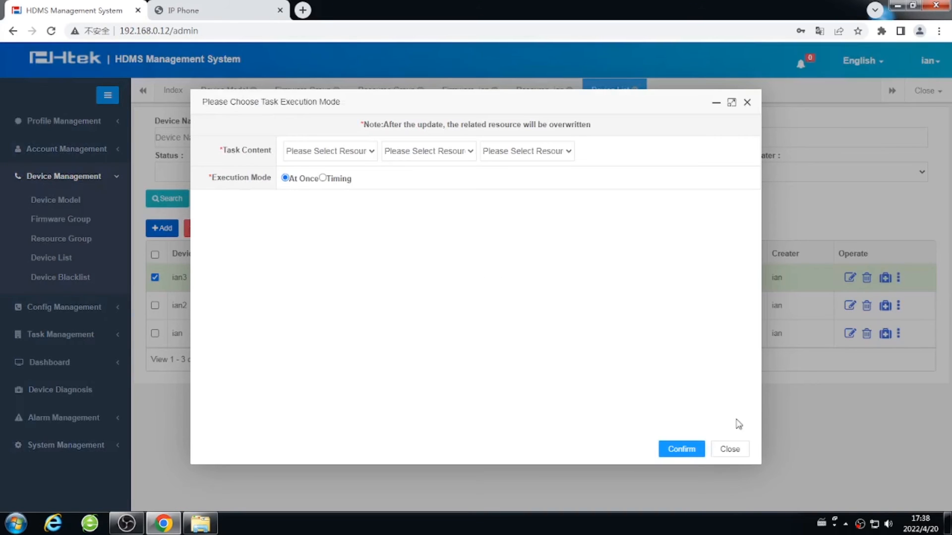
{"action": "left_click", "coordinate": [729, 449]}
Review the Push Firmware task settings for the selected UC926U device and the other bulk operations available, without executing any
{"action": "left_click", "coordinate": [653, 233]}
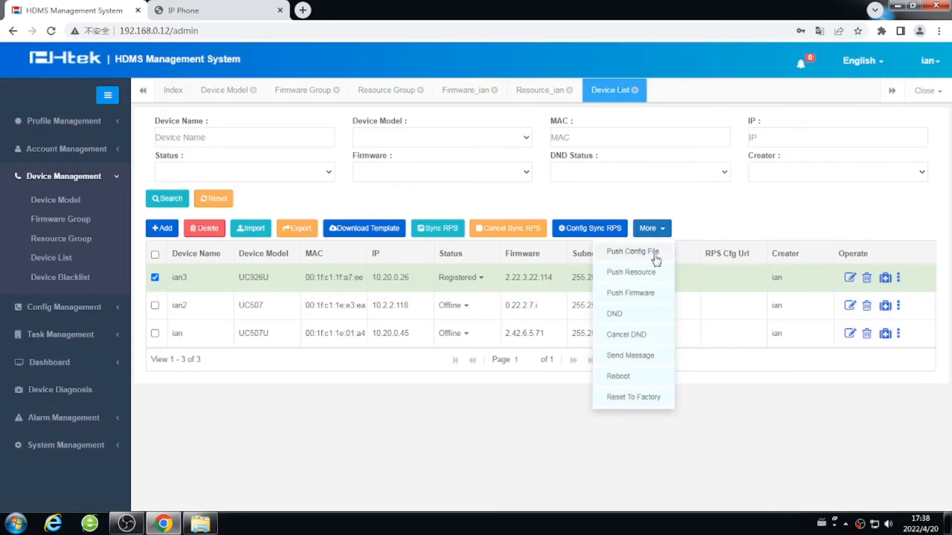
{"action": "left_click", "coordinate": [656, 295]}
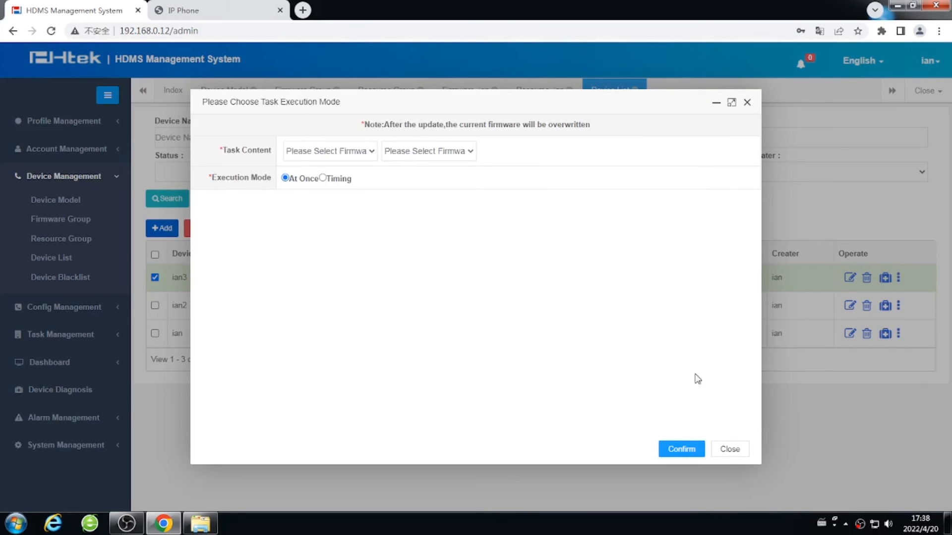
{"action": "left_click", "coordinate": [729, 449]}
{"action": "left_click", "coordinate": [662, 231]}
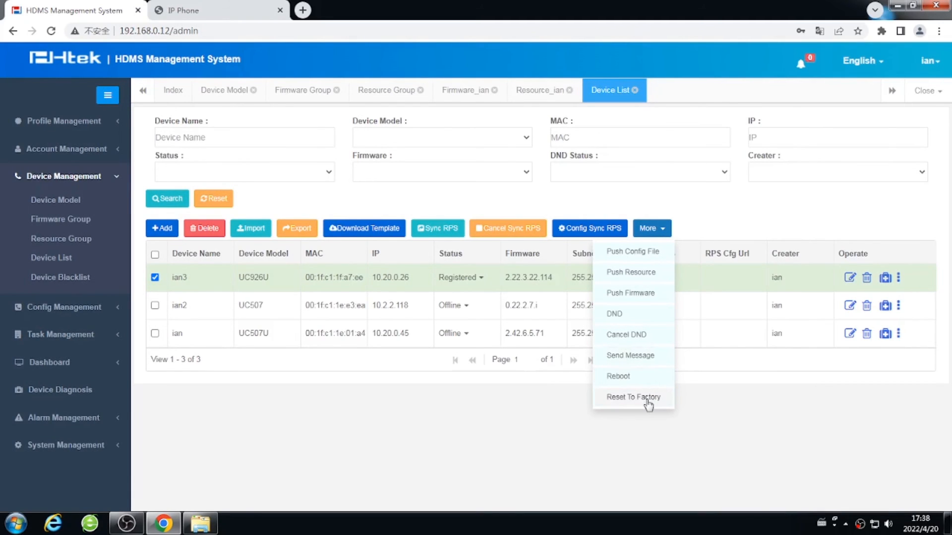
{"action": "left_click", "coordinate": [698, 431]}
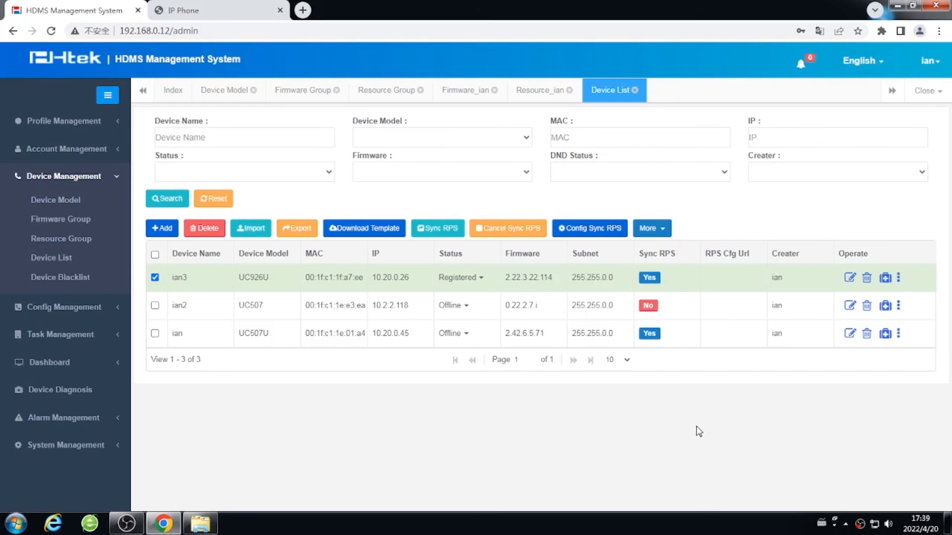
View the UC926U device's account registration status and its Device Diagnostic page, closing both
{"action": "left_click", "coordinate": [466, 282]}
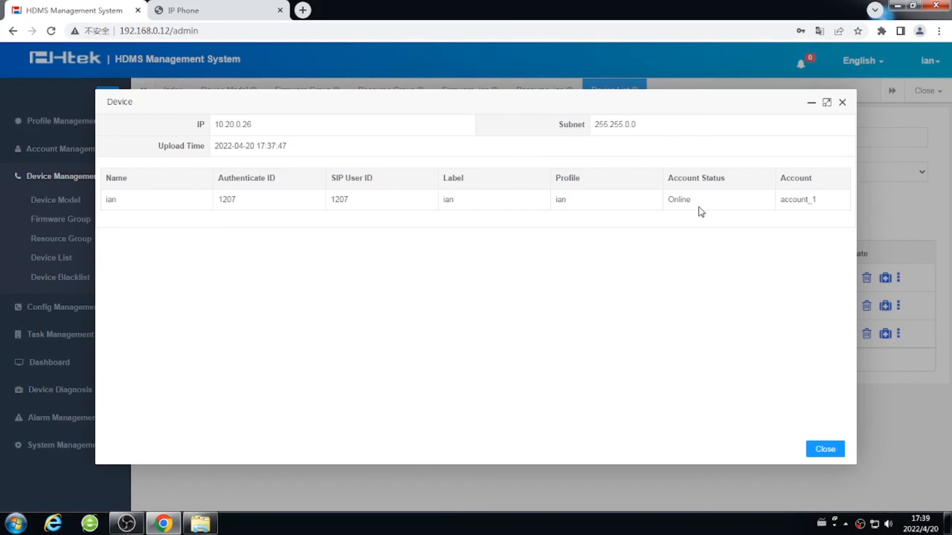
{"action": "left_click", "coordinate": [836, 454]}
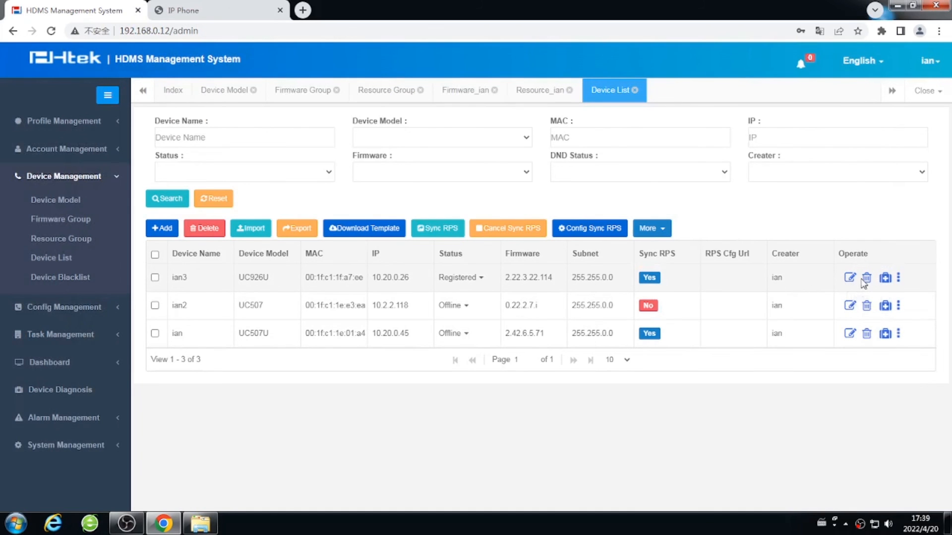
{"action": "left_click", "coordinate": [886, 280]}
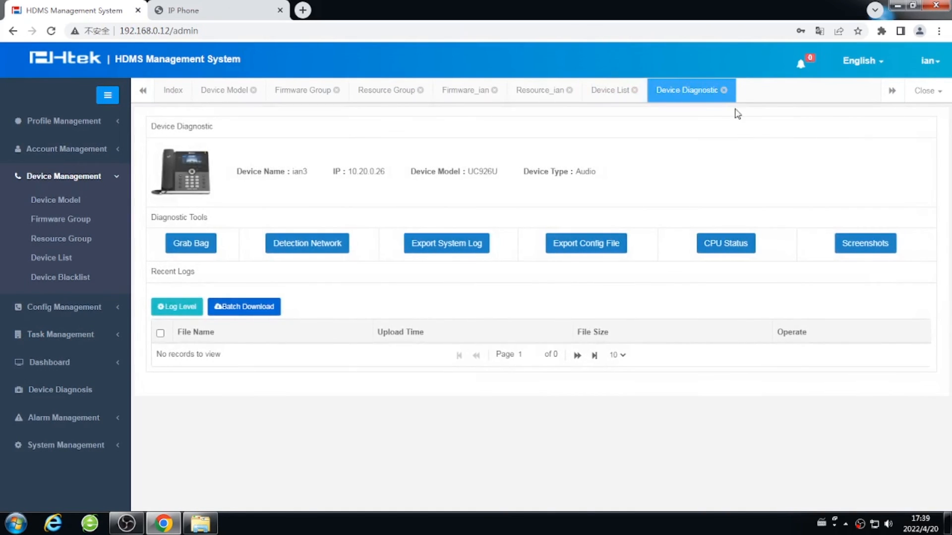
{"action": "left_click", "coordinate": [724, 91]}
View the full detail information of the UC926U device and close it
{"action": "left_click", "coordinate": [897, 277]}
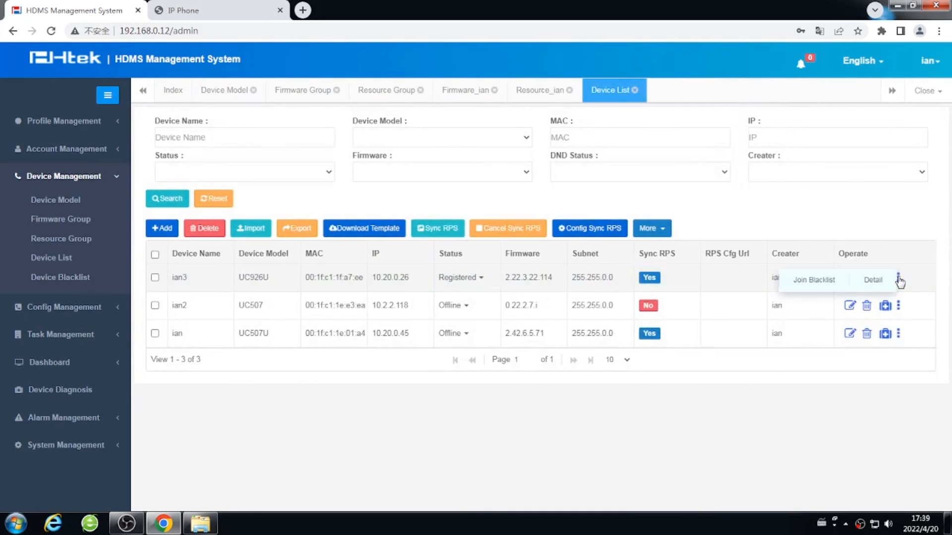
{"action": "left_click", "coordinate": [873, 280]}
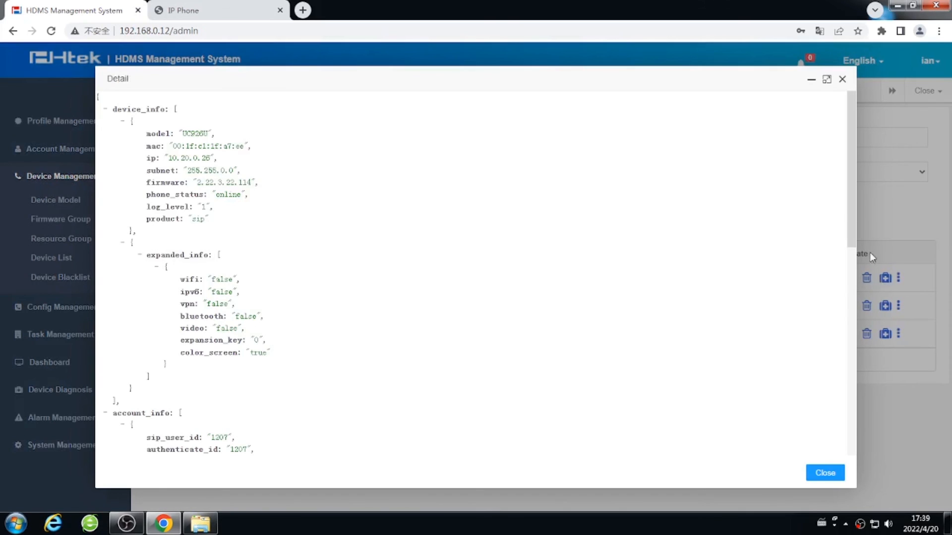
{"action": "left_click", "coordinate": [842, 80]}
Add the UC926U device to the blacklist from the Device List and confirm the operation
{"action": "left_click", "coordinate": [898, 277]}
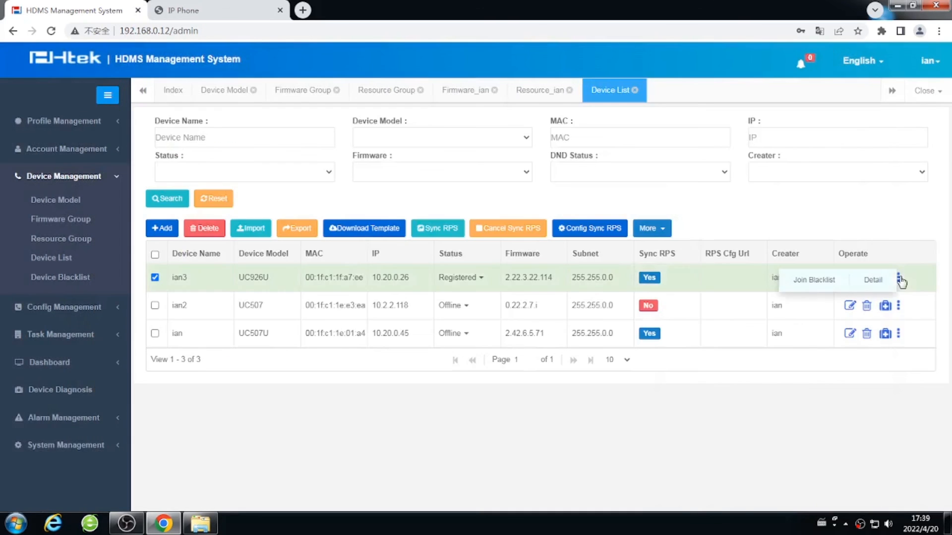
{"action": "left_click", "coordinate": [825, 280]}
{"action": "left_click", "coordinate": [579, 394]}
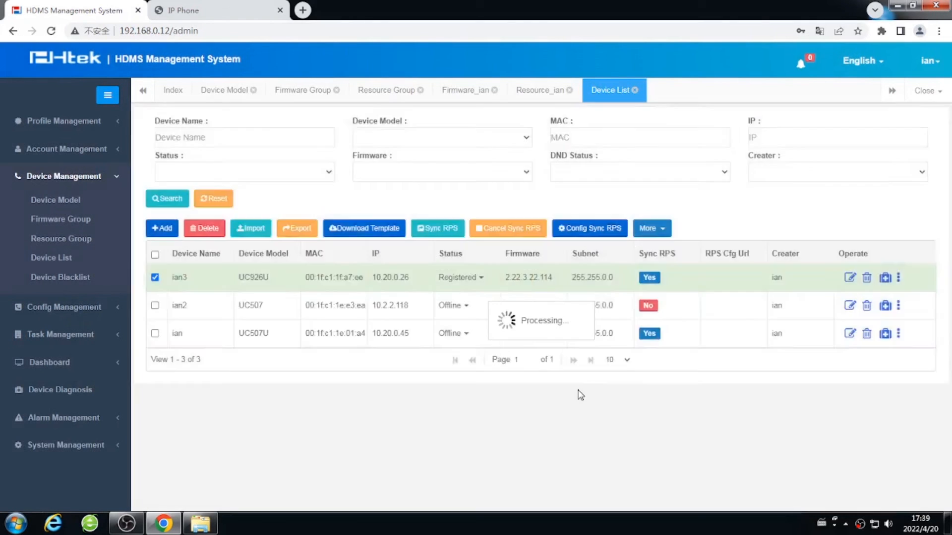
{"action": "left_click", "coordinate": [537, 387]}
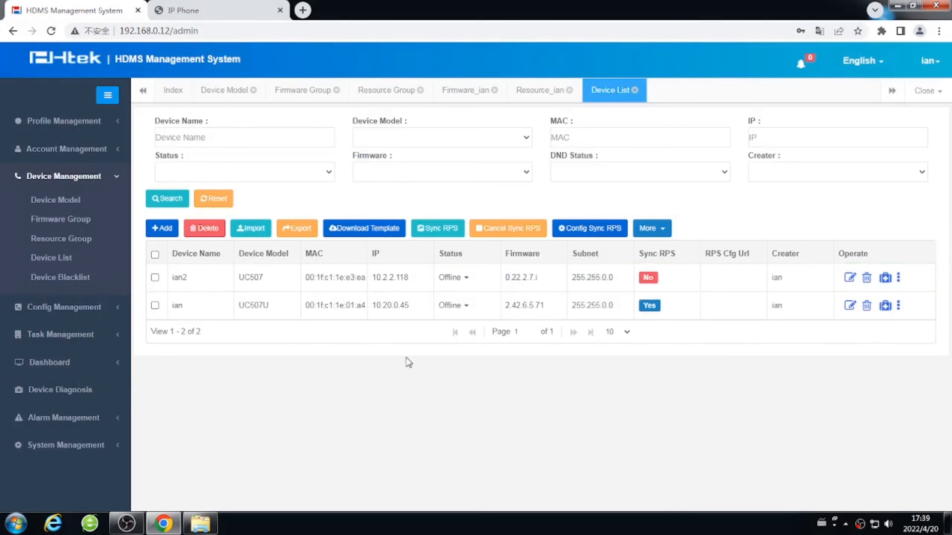
Restore the UC926U device from the Device Blacklist and confirm the operation
{"action": "left_click", "coordinate": [110, 283]}
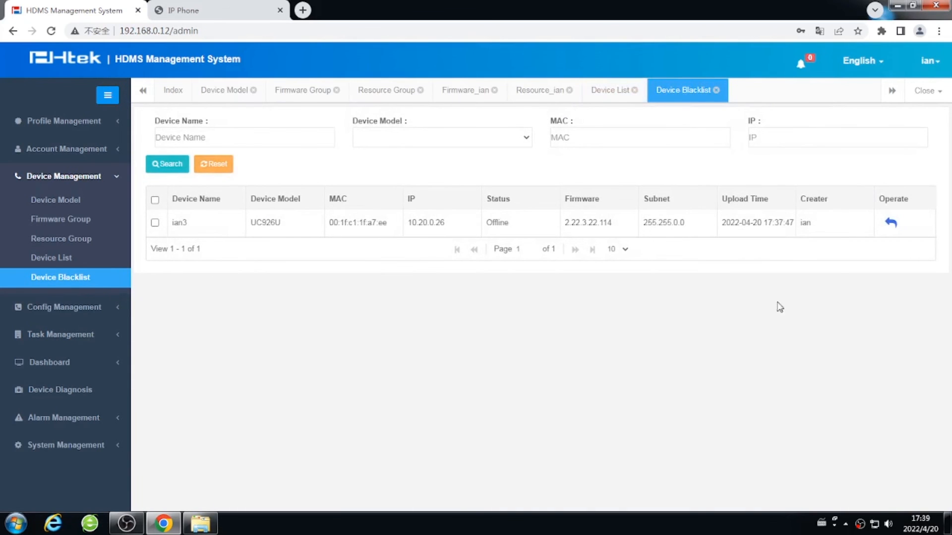
{"action": "left_click", "coordinate": [892, 223]}
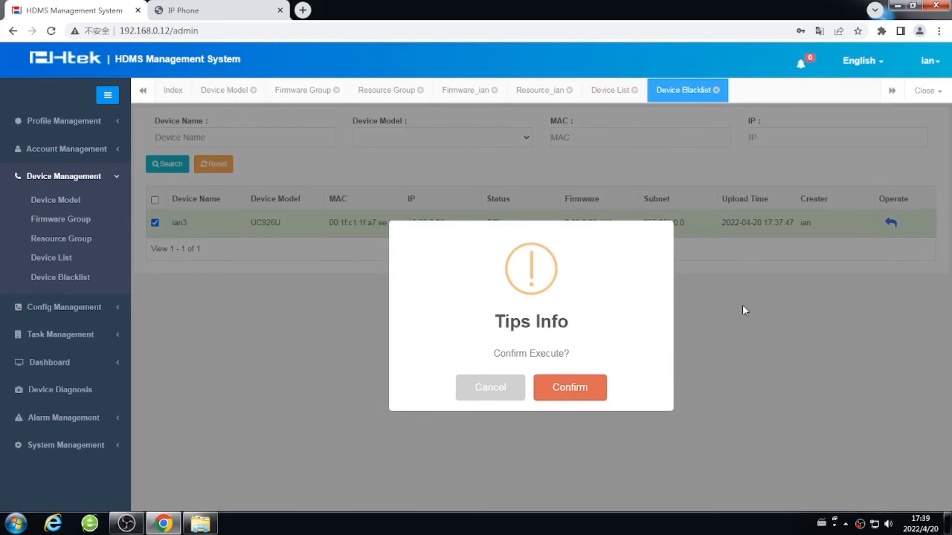
{"action": "left_click", "coordinate": [581, 394]}
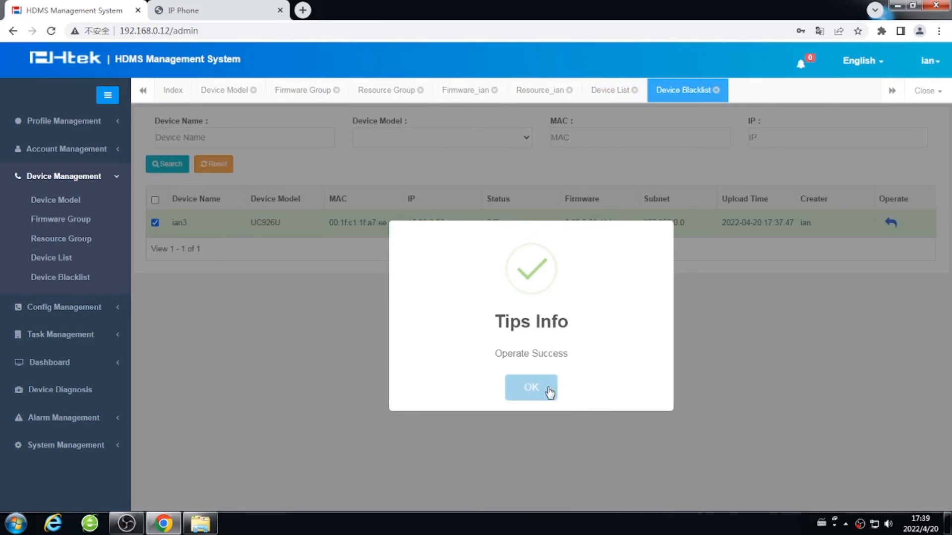